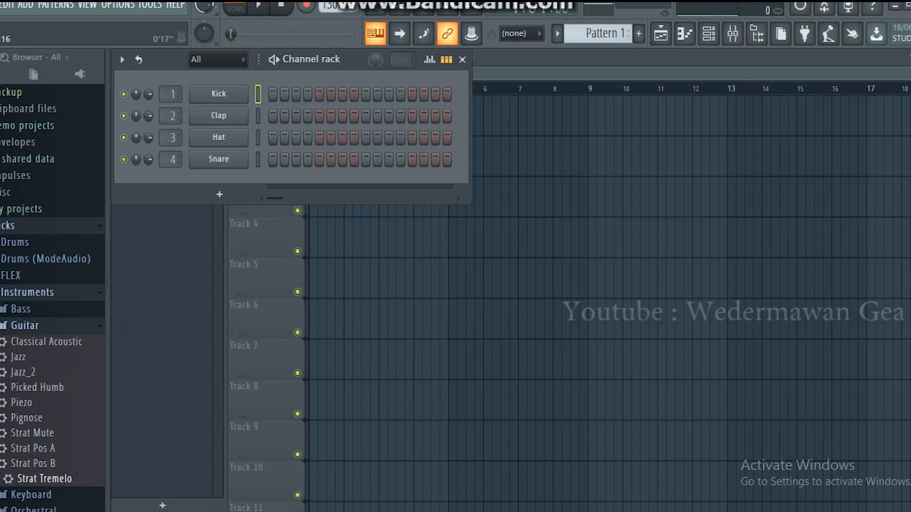
- Replace the Kick channel's sample with Kick YP New and the Snare channel's sample with SNARE 4
click(135, 448)
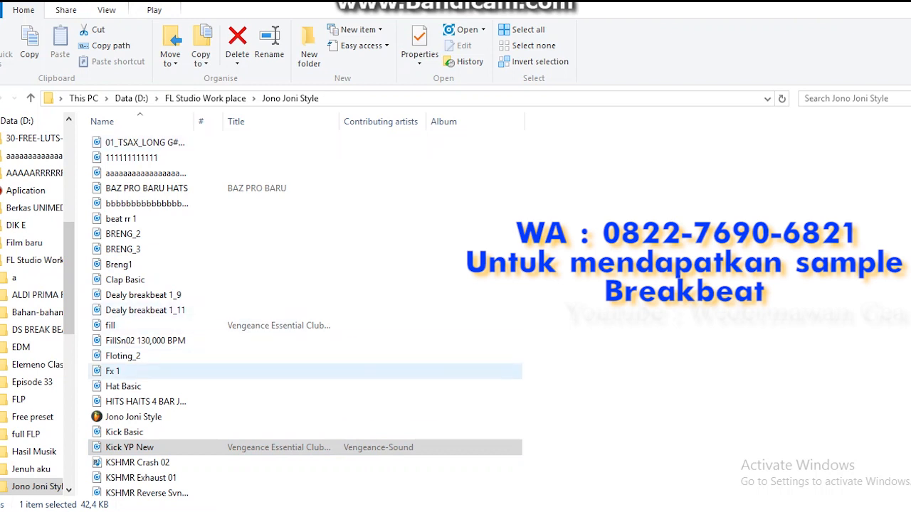
click(135, 447)
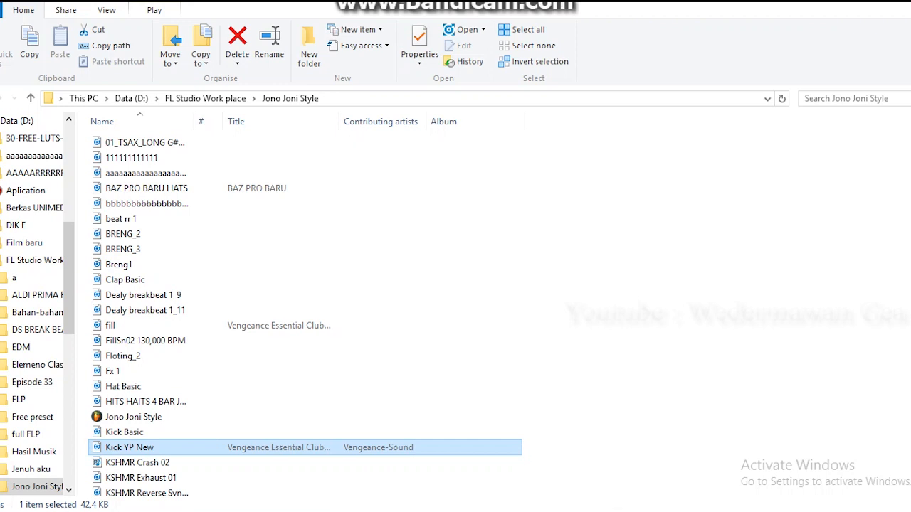
drag(135, 447, 219, 93)
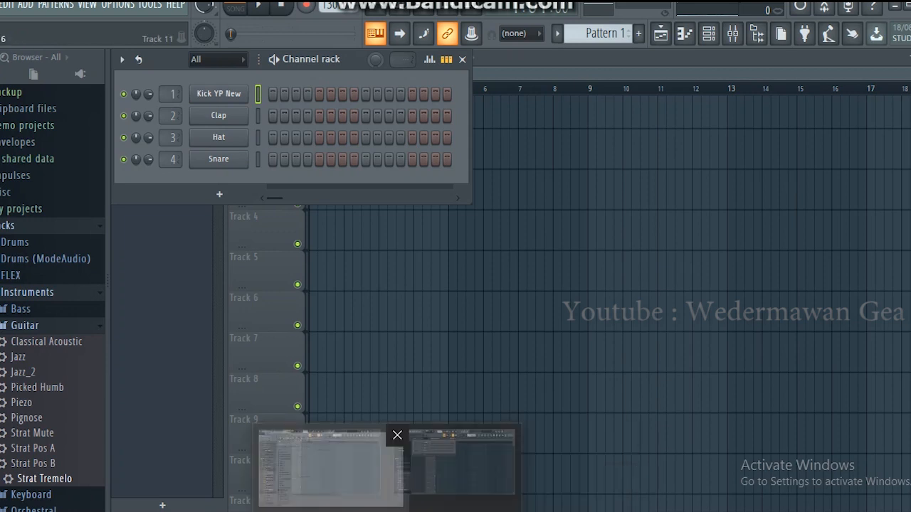
click(162, 478)
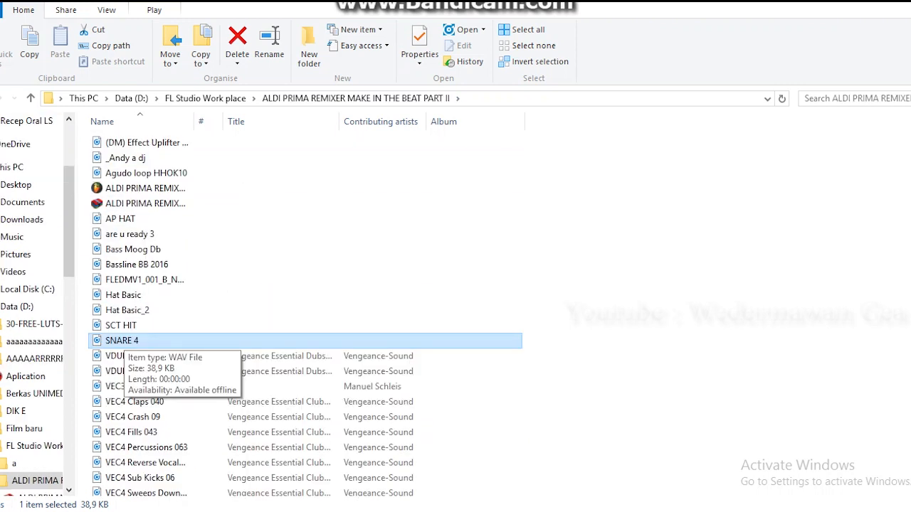
drag(118, 341, 631, 472)
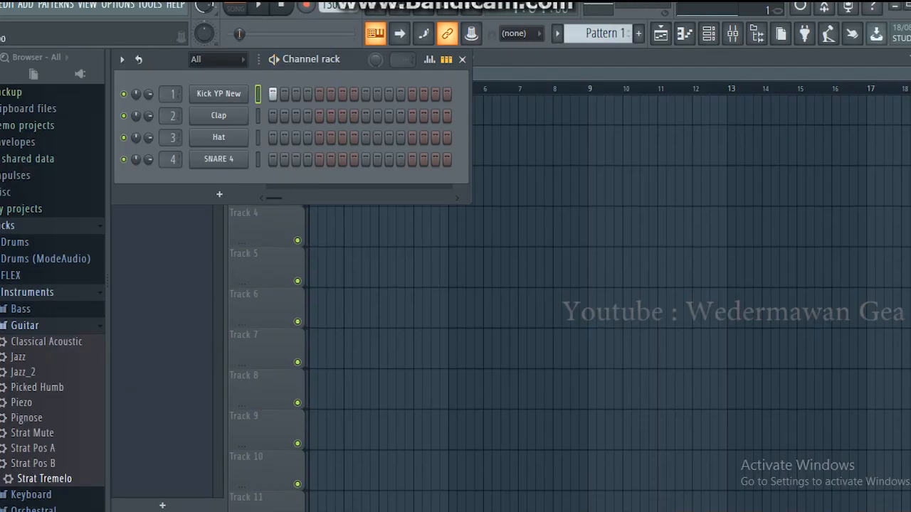
- Program Pattern 1 with kicks on steps 1, 7, 10 and 11 and snares on steps 5 and 13, auditioning the loop
click(319, 159)
key(space)
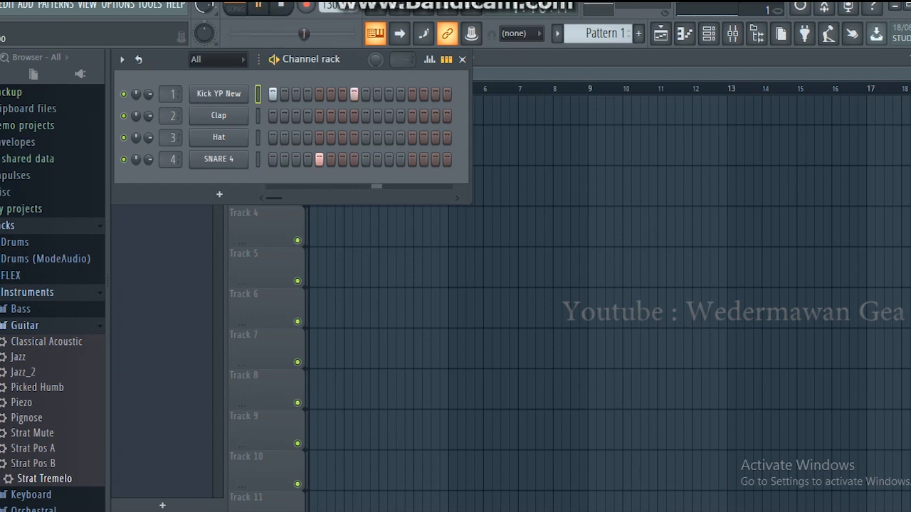
click(342, 94)
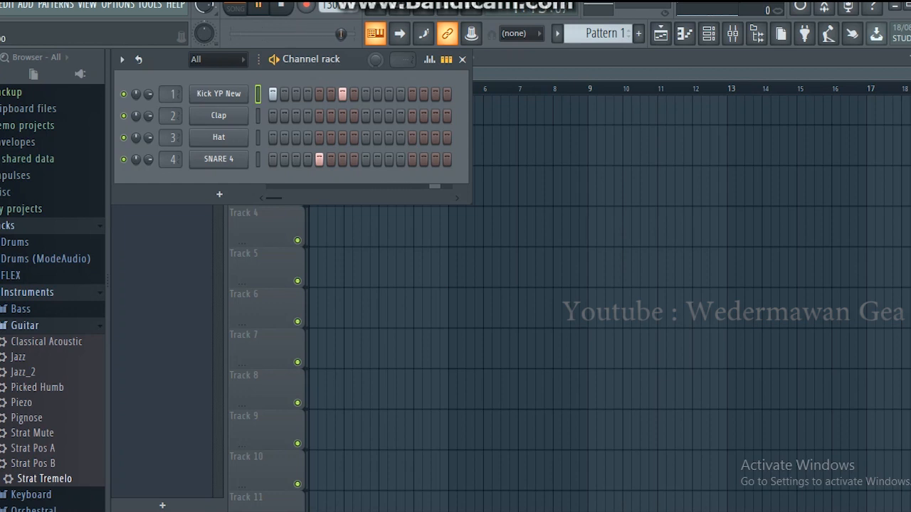
click(377, 94)
click(389, 94)
click(412, 159)
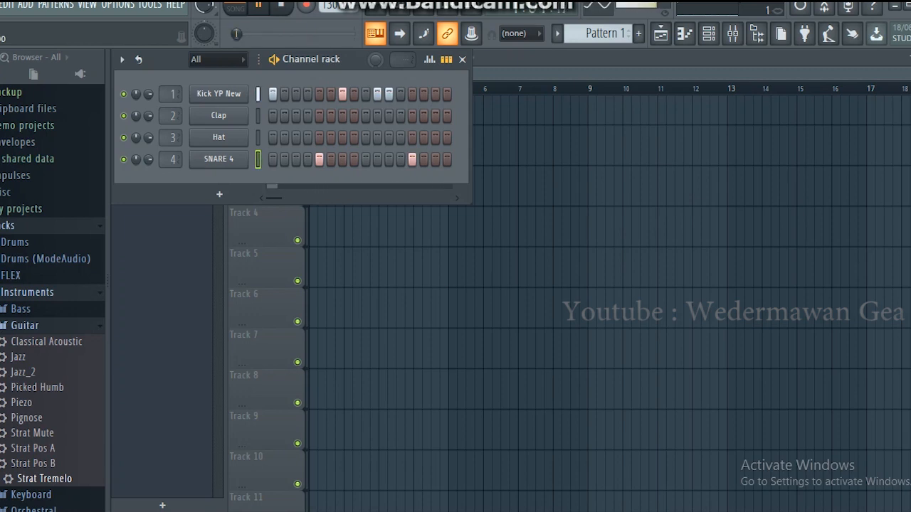
key(space)
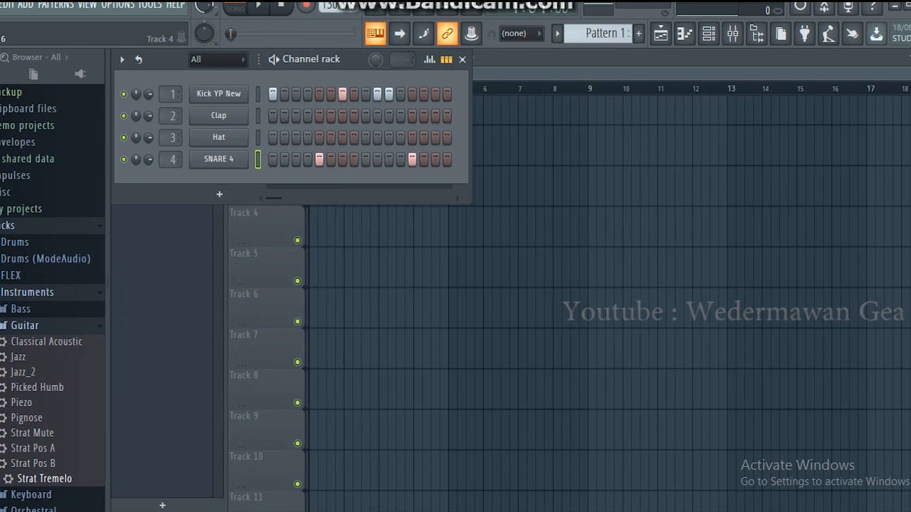
- Place a Pattern 1 clip at bar 1 of playlist Track 1
key(Up)
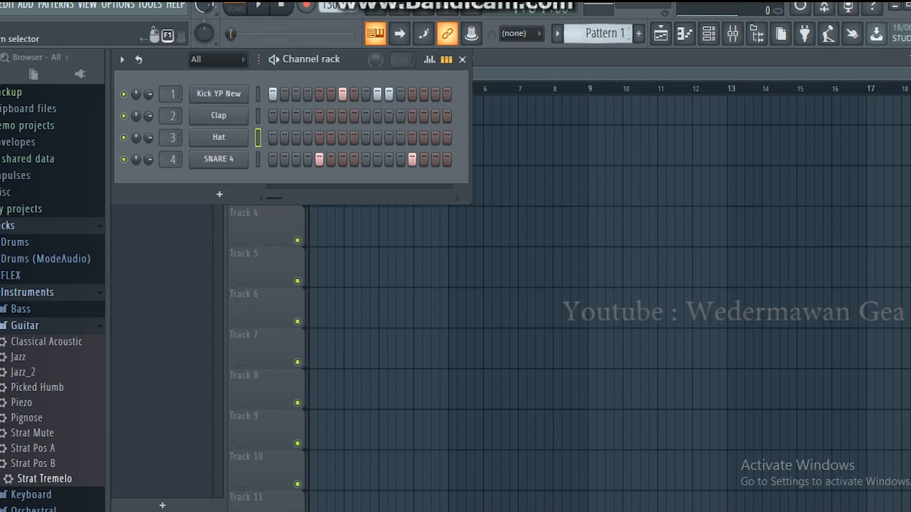
key(F6)
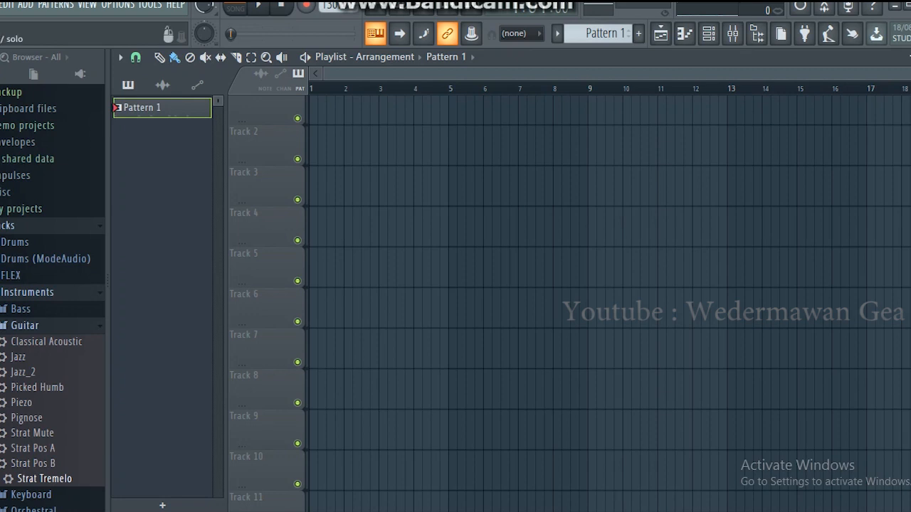
drag(322, 108, 314, 99)
drag(910, 73, 586, 73)
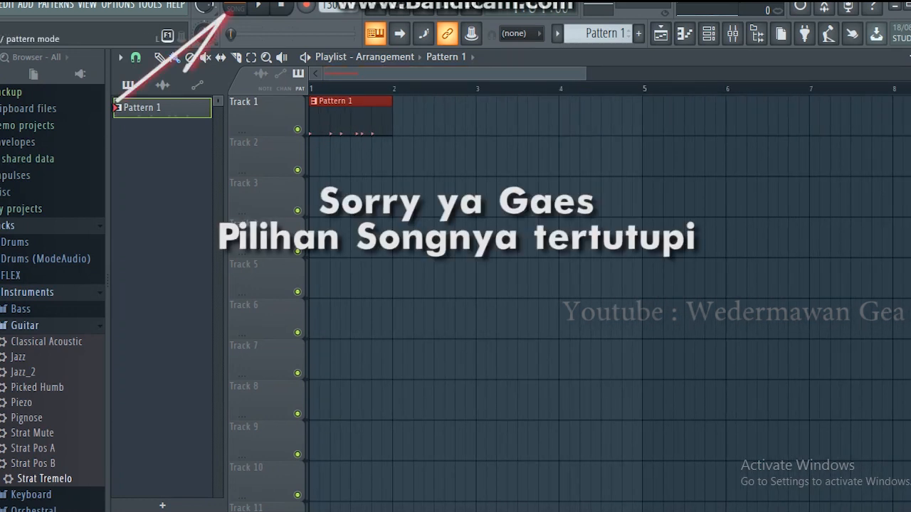
- Switch playback to song mode and audition the arrangement
click(235, 9)
key(space)
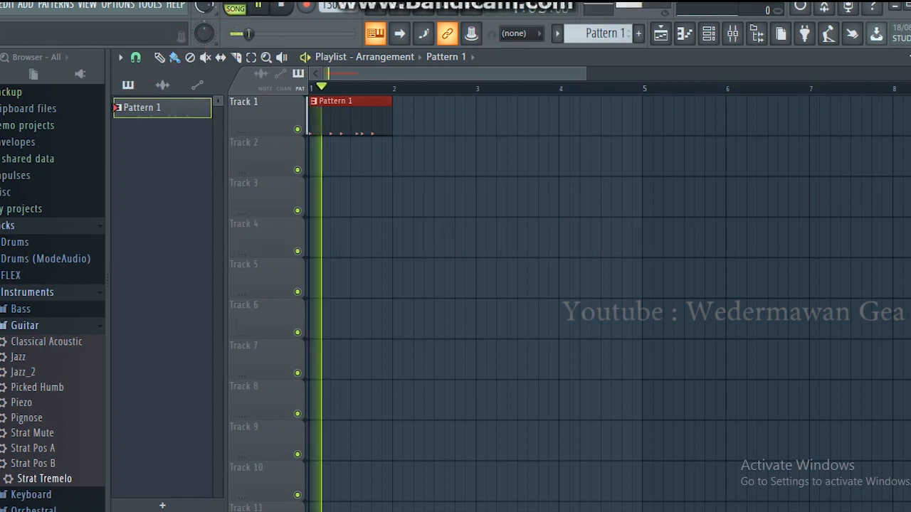
key(space)
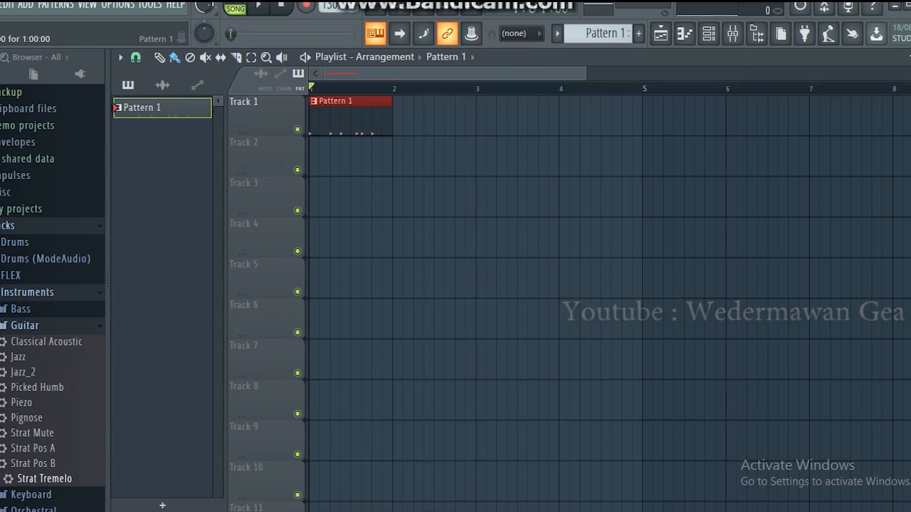
- Duplicate the Pattern 1 clip end to end along Track 1 so the copies run through bar 11
key(ctrl+b)
key(ctrl+b)
key(ctrl+b)
key(ctrl+b)
key(ctrl+b)
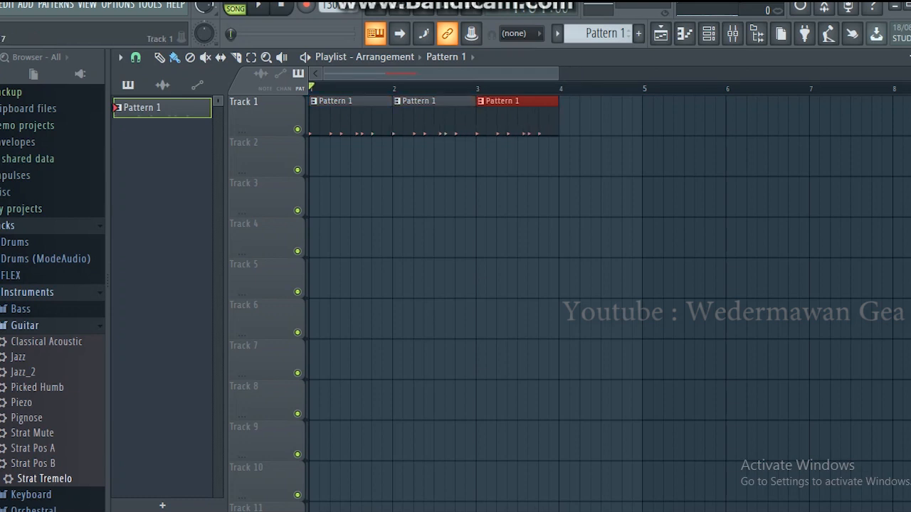
key(ctrl+b)
key(ctrl+b)
key(ctrl+b)
key(ctrl+b)
key(ctrl+b)
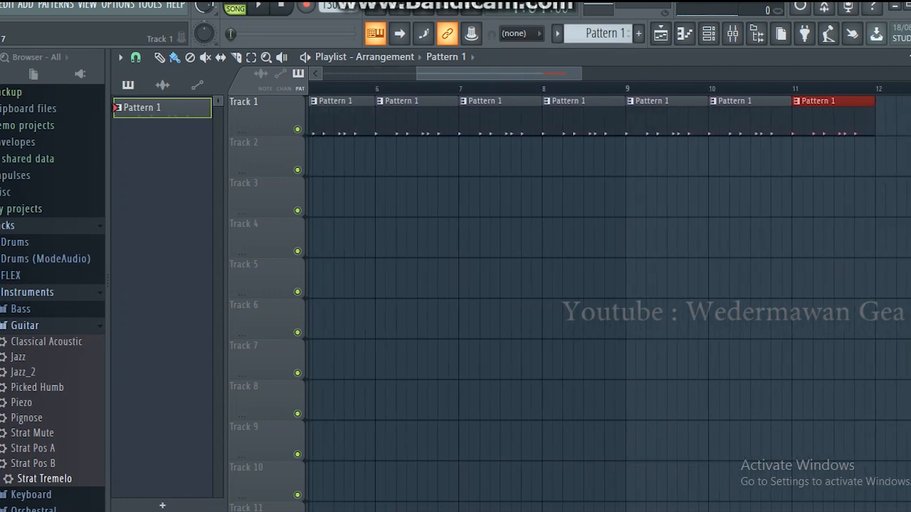
key(space)
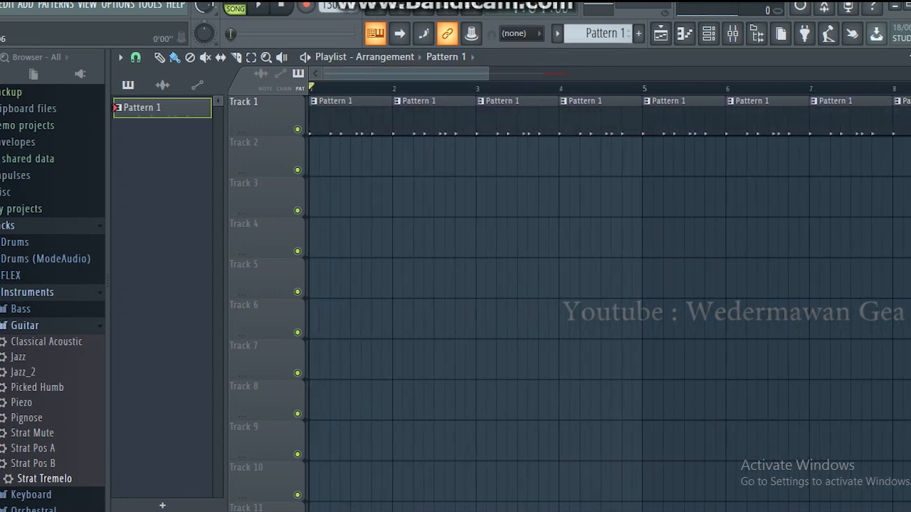
key(space)
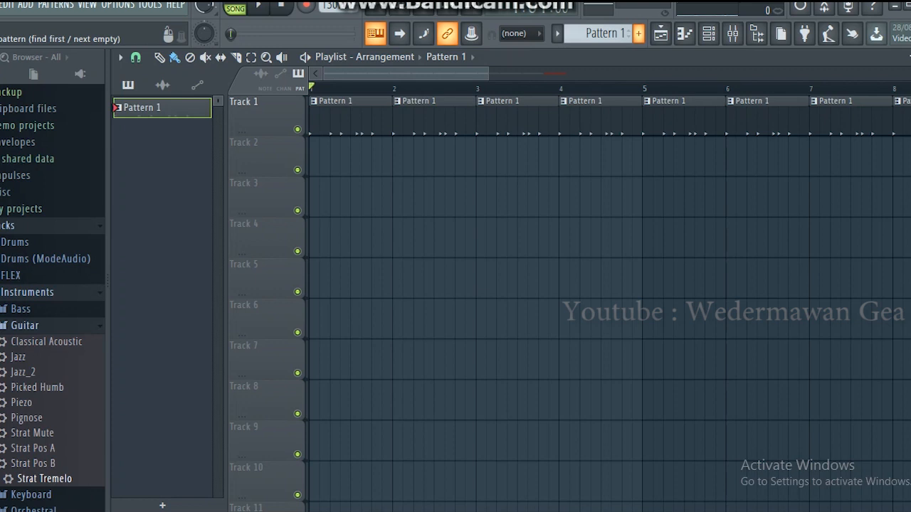
- Create Pattern 2 and add a 3x Osc channel to the channel rack
click(638, 33)
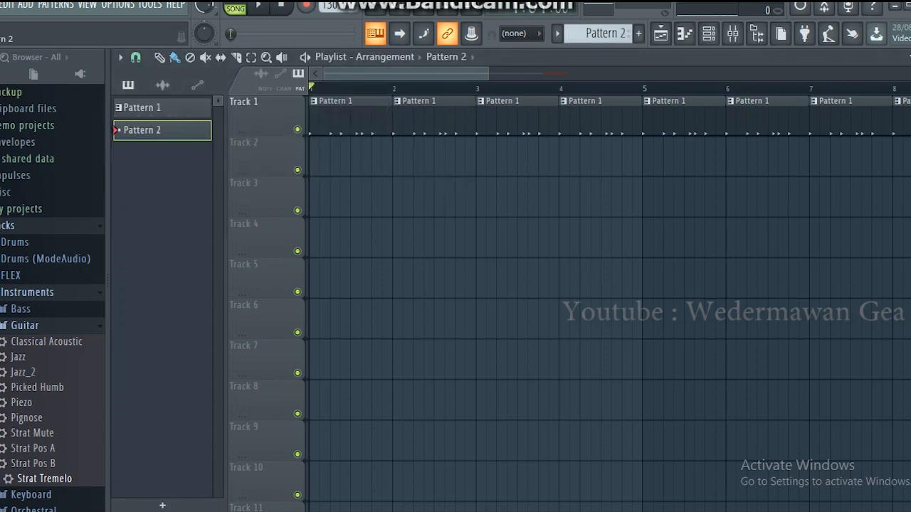
double_click(162, 131)
click(183, 242)
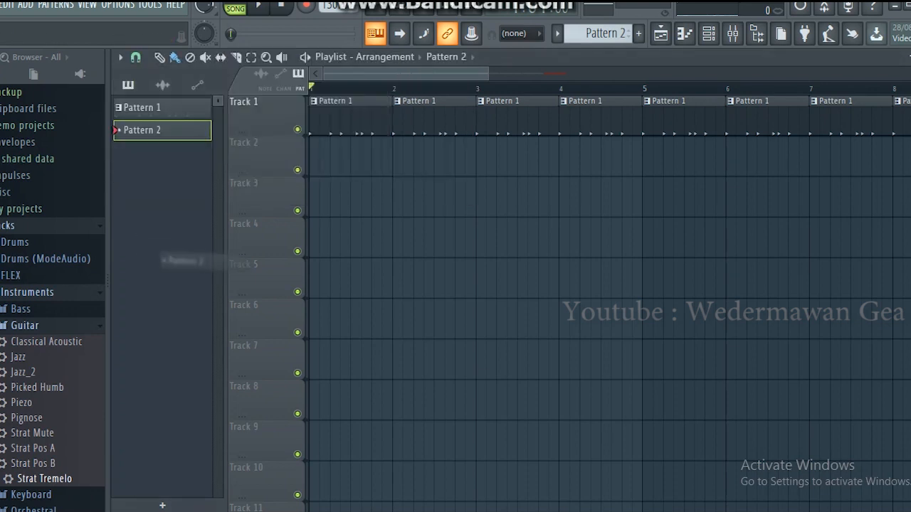
double_click(162, 130)
click(202, 194)
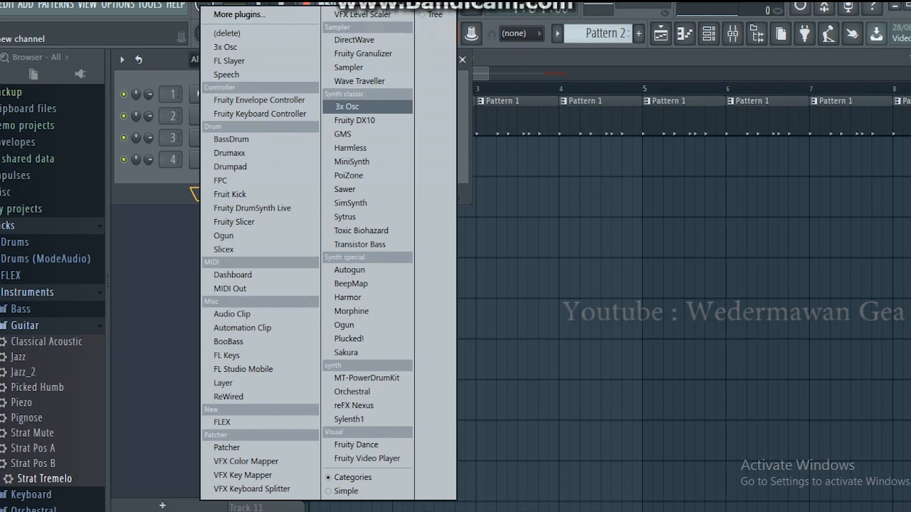
click(348, 106)
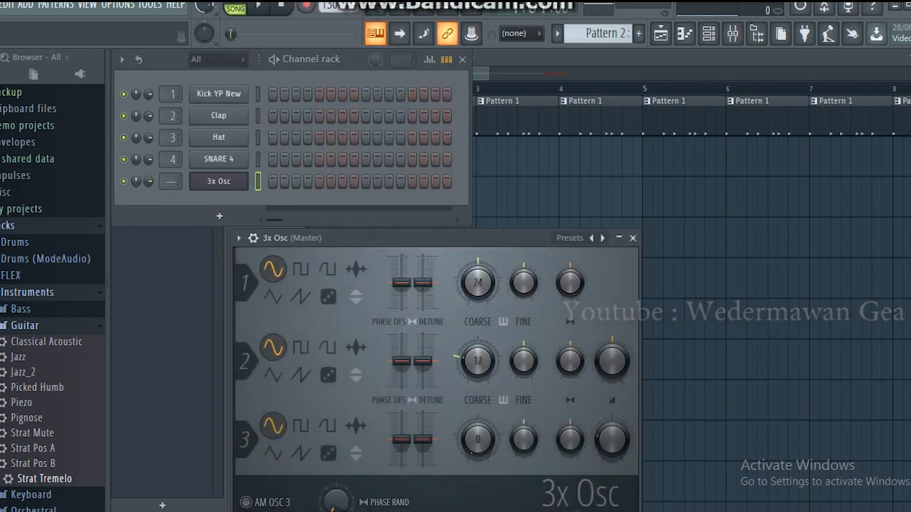
- Set oscillators 1 and 2 of the 3x Osc to sawtooth waves and view the channel's miscellaneous settings
click(300, 297)
click(300, 375)
click(253, 237)
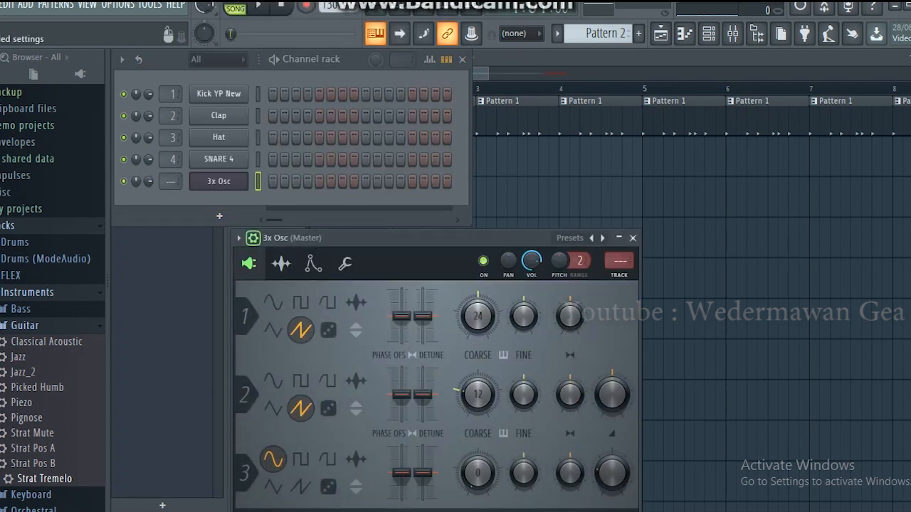
click(344, 263)
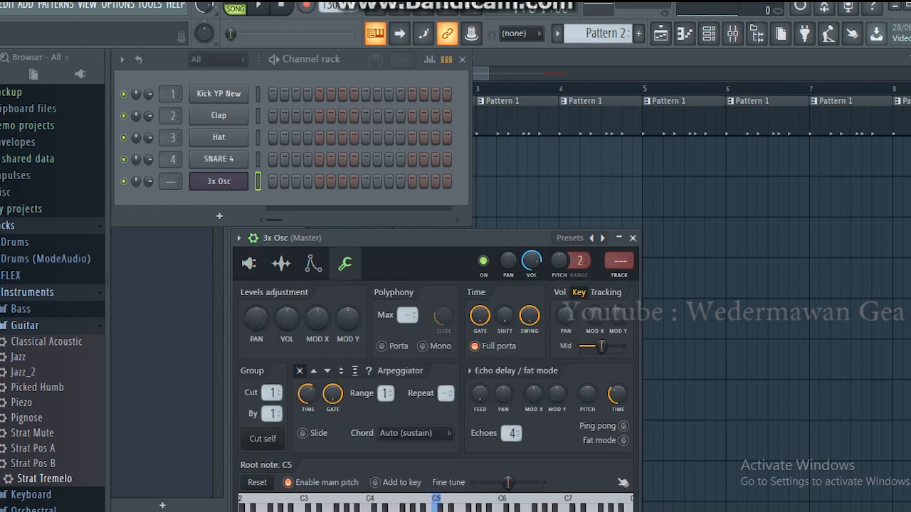
key(F5)
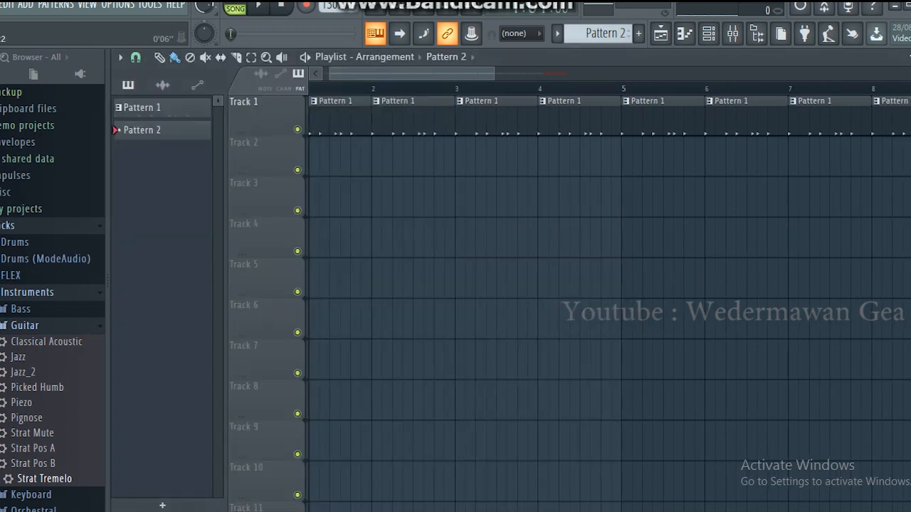
- Stamp a minor chord with root A6 at the start of bar 1 in the 3x Osc piano roll
scroll(608, 291, left, 1)
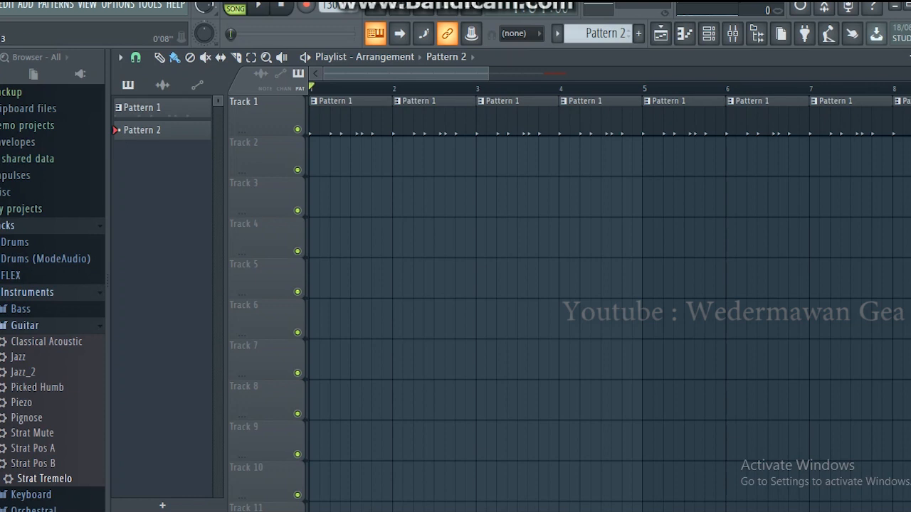
key(F7)
scroll(605, 164, up, 2)
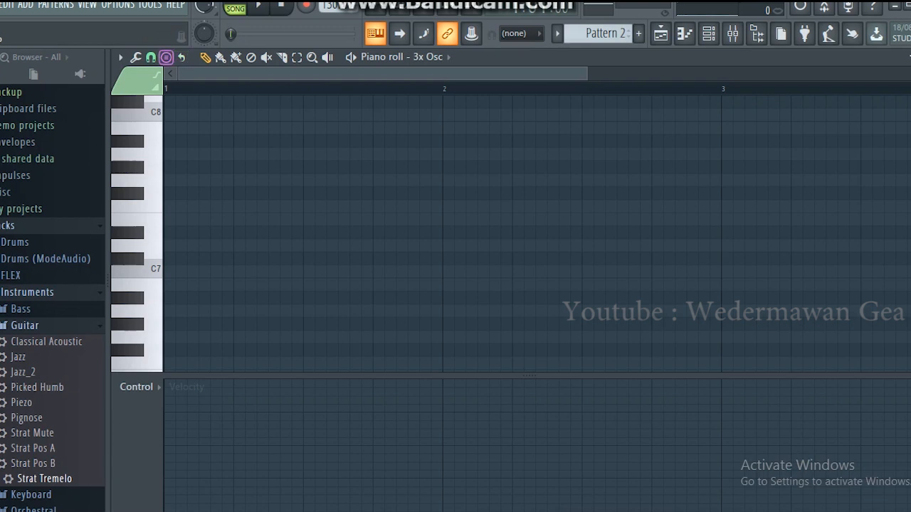
click(165, 57)
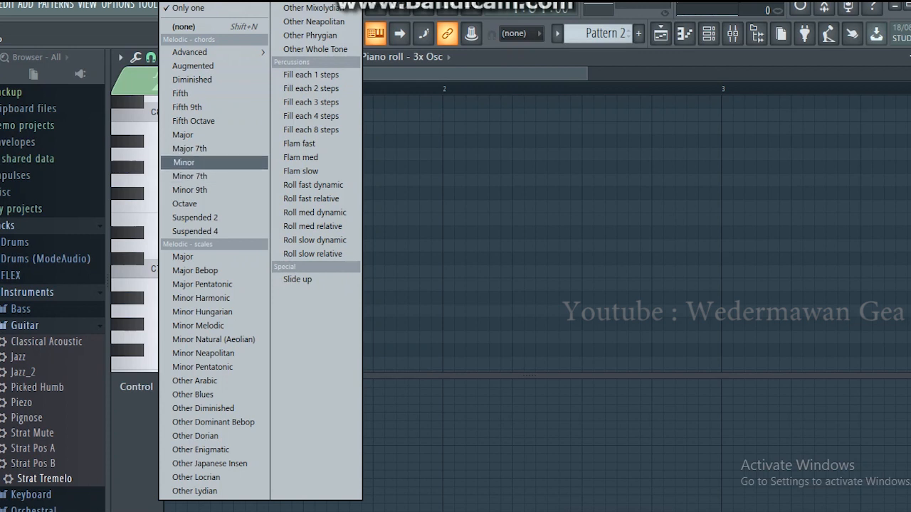
click(184, 162)
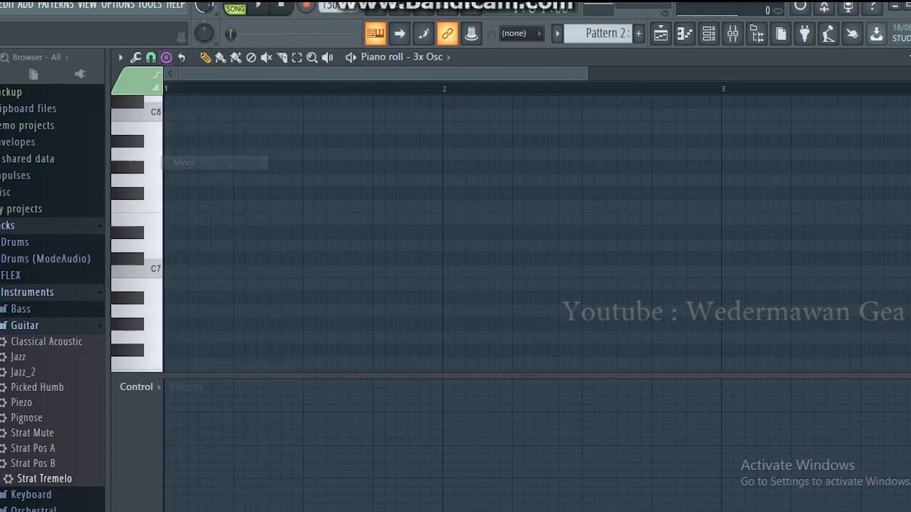
drag(586, 74, 328, 74)
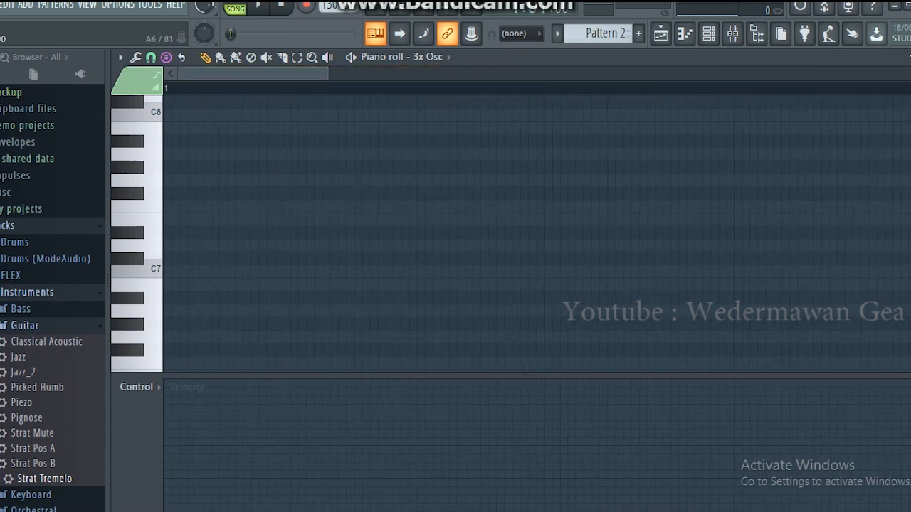
click(185, 311)
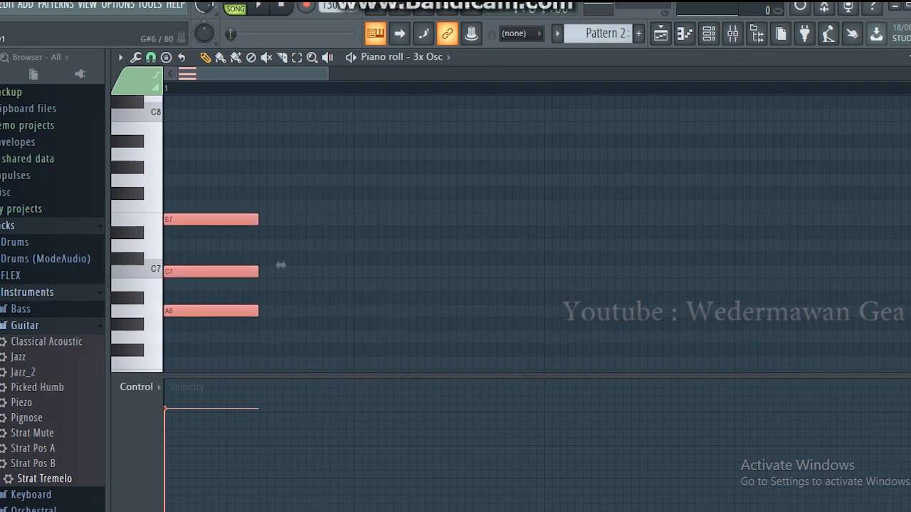
- Select all the chord notes, switch playback to pattern mode and audition Pattern 2
key(ctrl+a)
scroll(281, 265, down, 2)
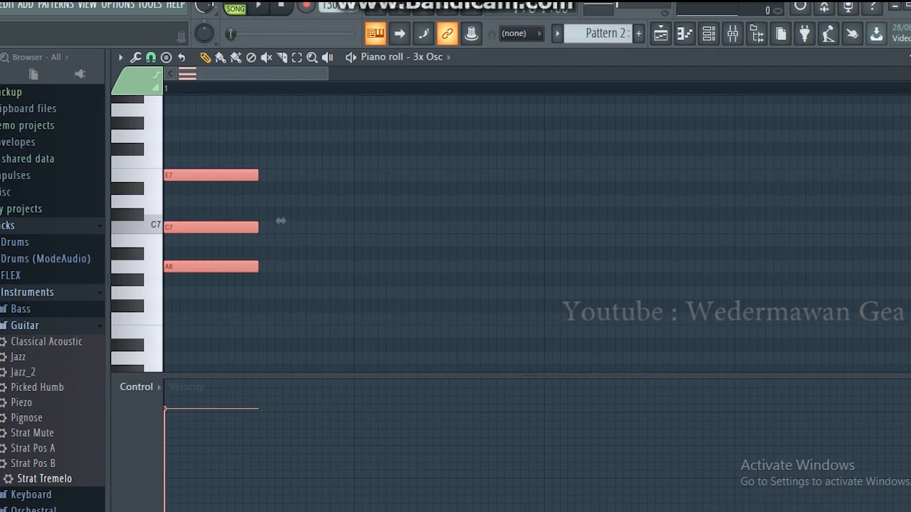
click(235, 9)
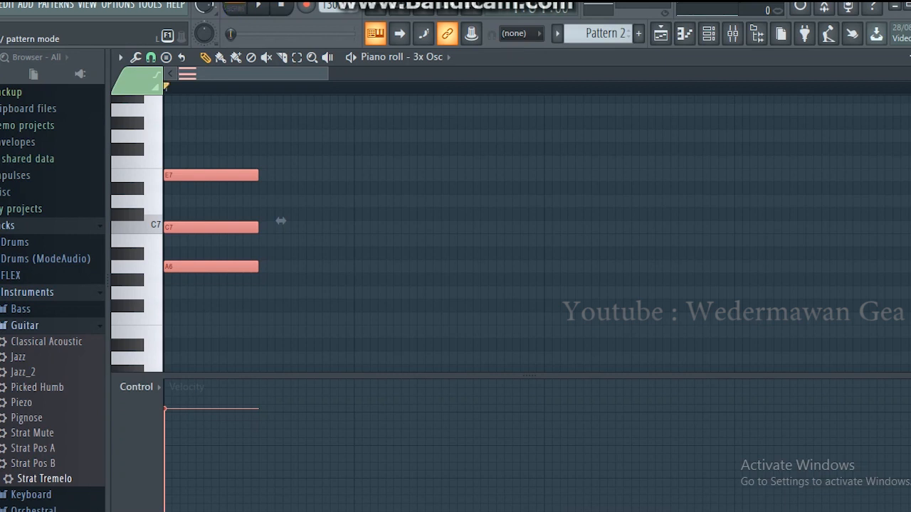
key(space)
key(space)
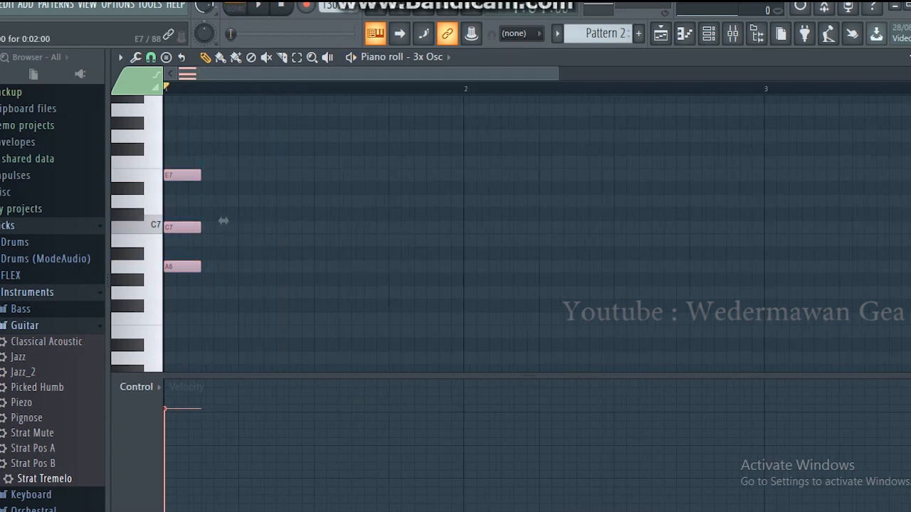
- Move the A6 minor chord slightly off the start of bar 1 and shorten its notes to 1:08
mouse_move(223, 221)
mouse_down()
mouse_move(209, 221)
mouse_move(236, 221)
mouse_up()
key(space)
key(space)
ctrl+scroll(235, 221, up, 4)
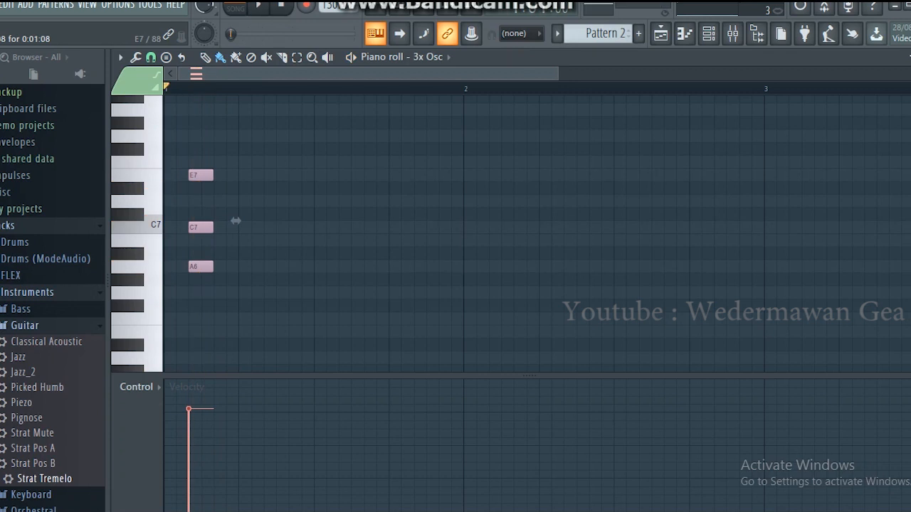
- Duplicate the A6 minor chord in the 3x Osc piano roll to make four evenly spaced stabs across bar 1, auditioning the loop
key(ctrl+b)
drag(296, 221, 443, 219)
ctrl+scroll(449, 221, down, 3)
ctrl+scroll(278, 221, up, 1)
key(ctrl+a)
shift+drag(330, 221, 509, 221)
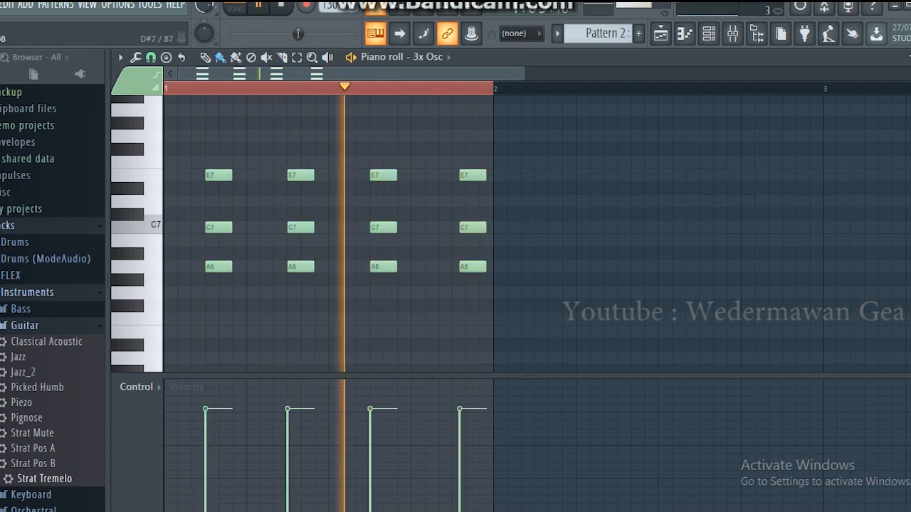
key(space)
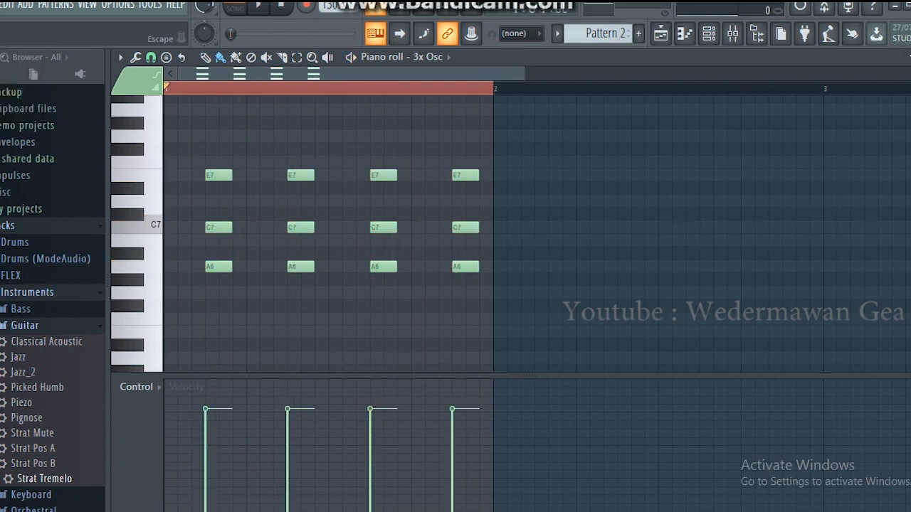
- Place Pattern 2 at the start of bar 1 on playlist Track 2 and play it in song mode
key(F5)
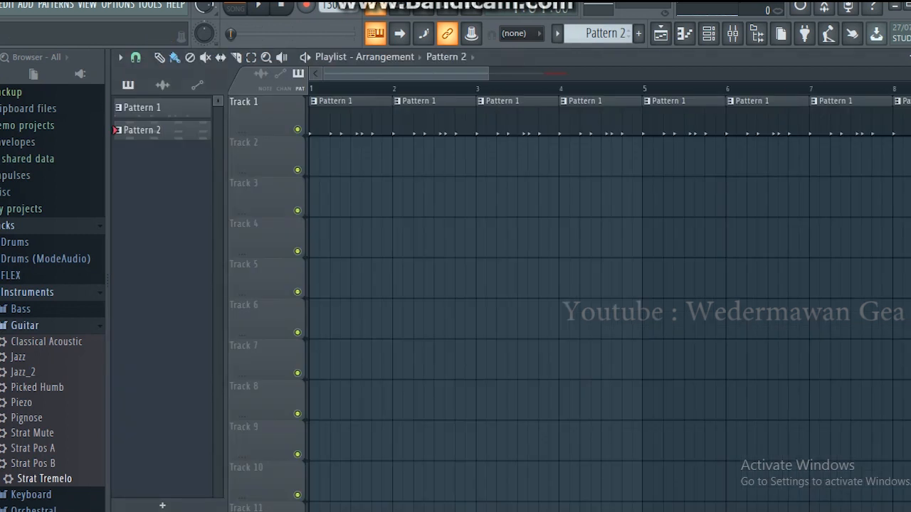
click(162, 130)
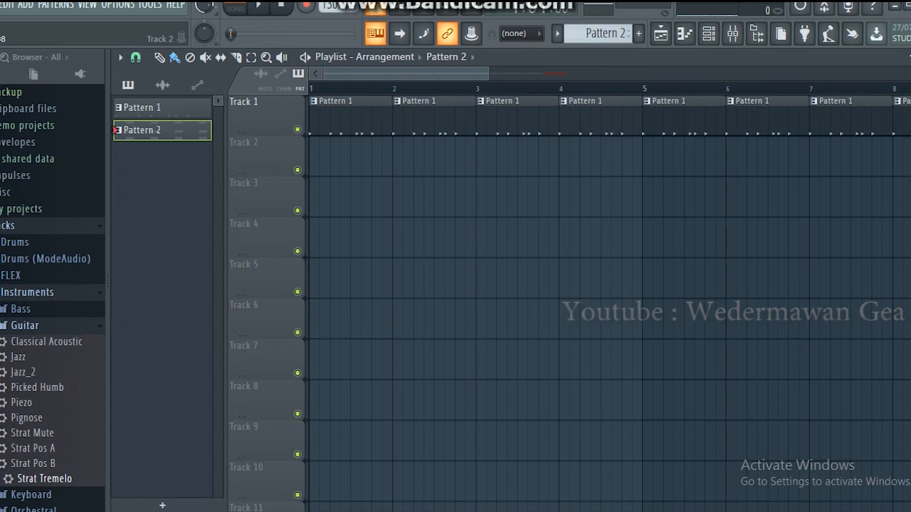
click(324, 156)
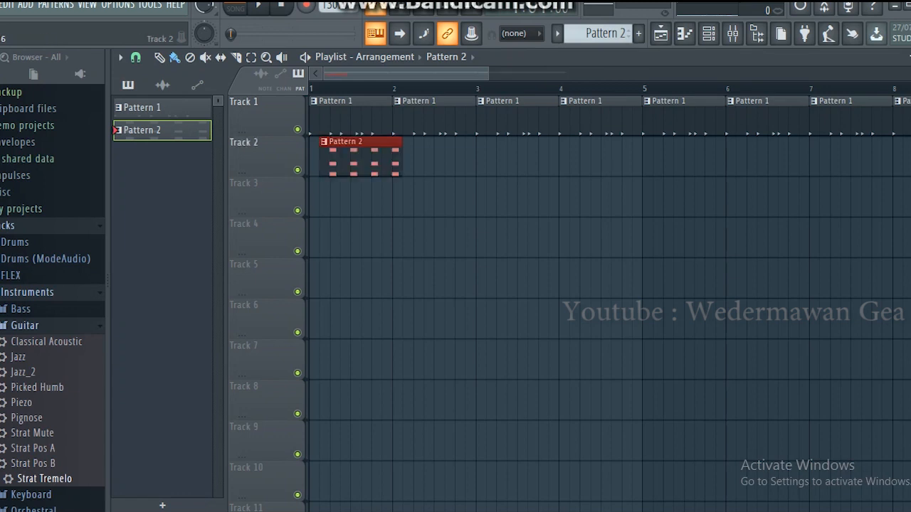
drag(324, 157, 314, 157)
click(234, 8)
click(258, 6)
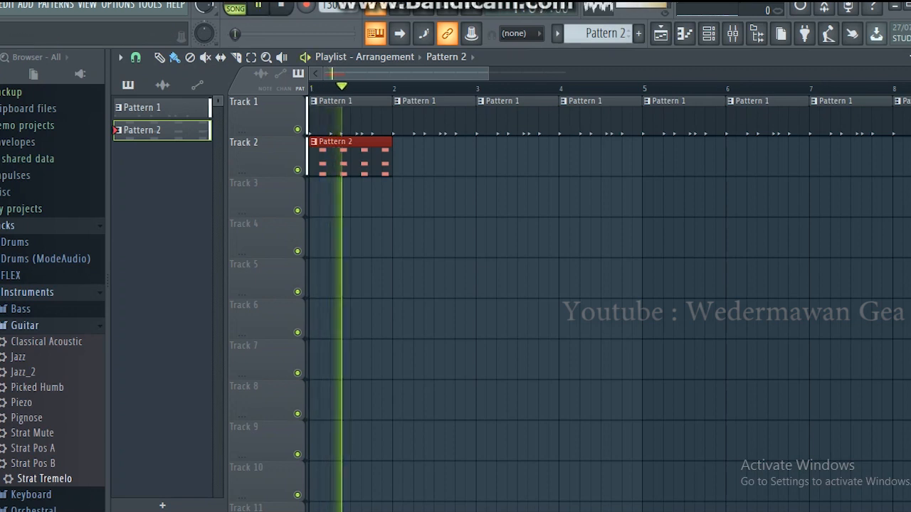
key(space)
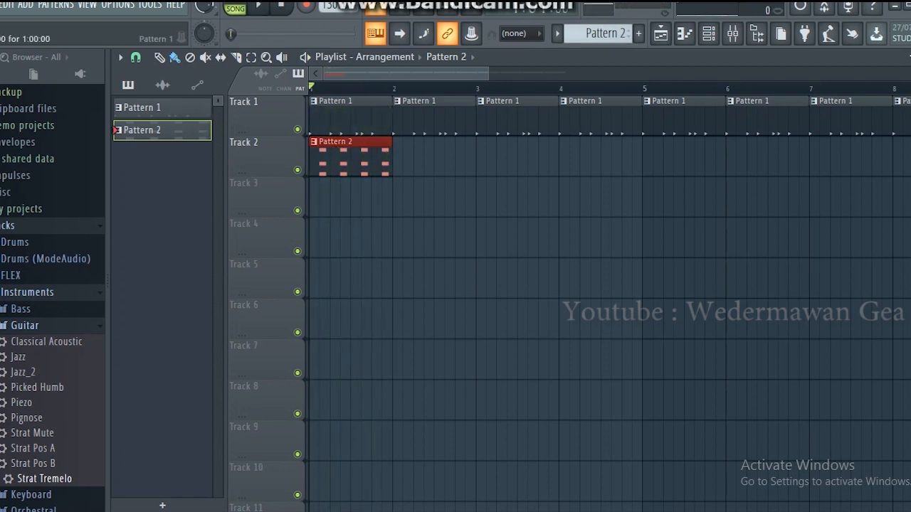
- Repeat Pattern 2 along Track 2 beneath the Pattern 1 clips and play the arrangement with the system volume raised
scroll(469, 299, down, 2)
drag(609, 74, 469, 73)
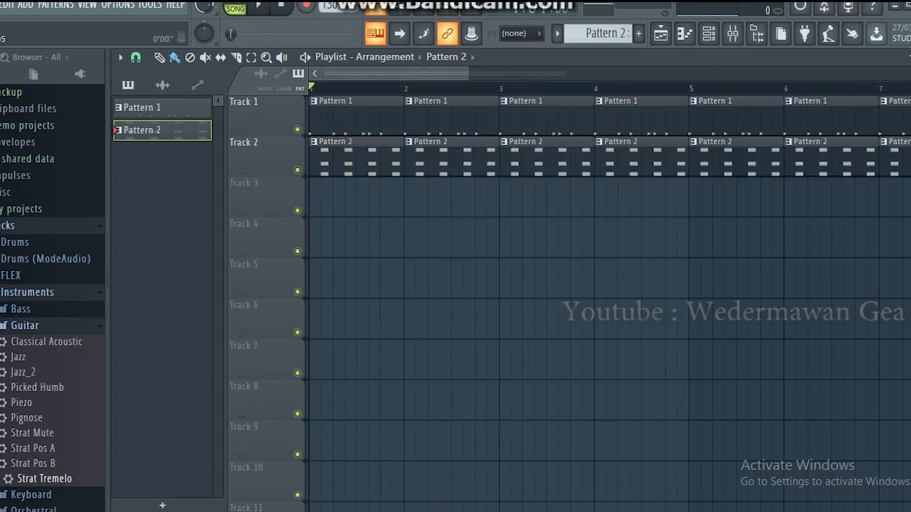
key(space)
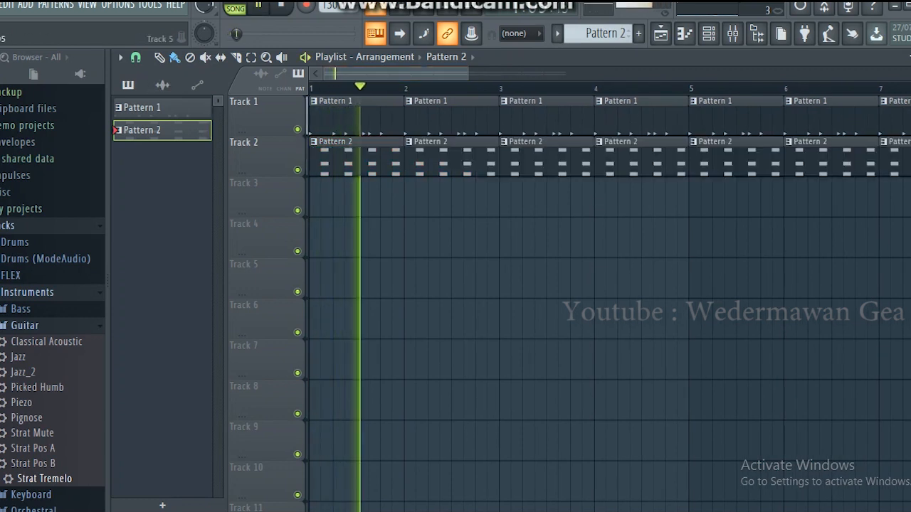
key(XF86AudioRaiseVolume)
key(XF86AudioRaiseVolume)
key(XF86AudioRaiseVolume)
key(XF86AudioRaiseVolume)
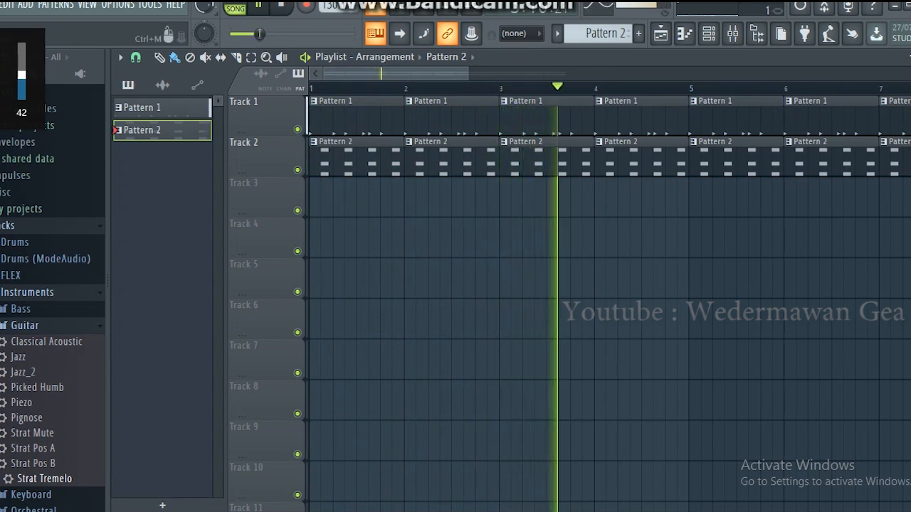
key(space)
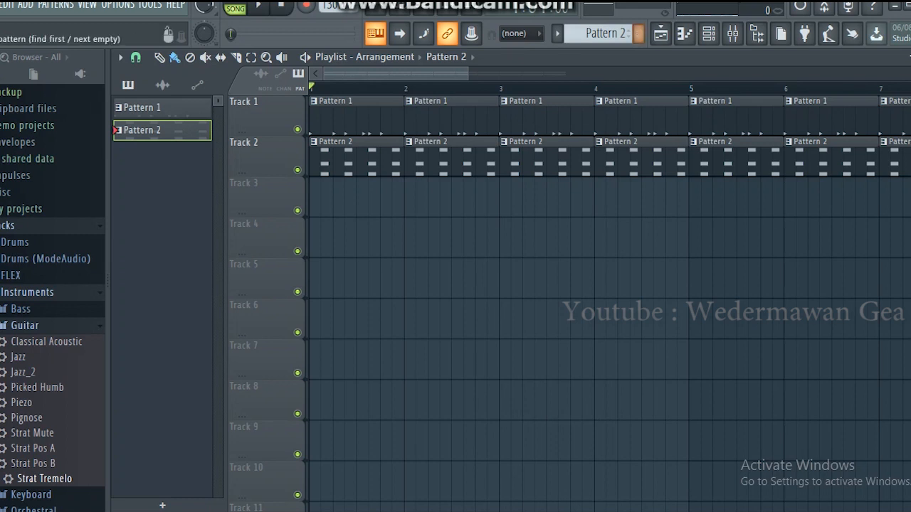
- Create a new pattern named Bass and place it at the start of bar 1 on Track 3
click(638, 33)
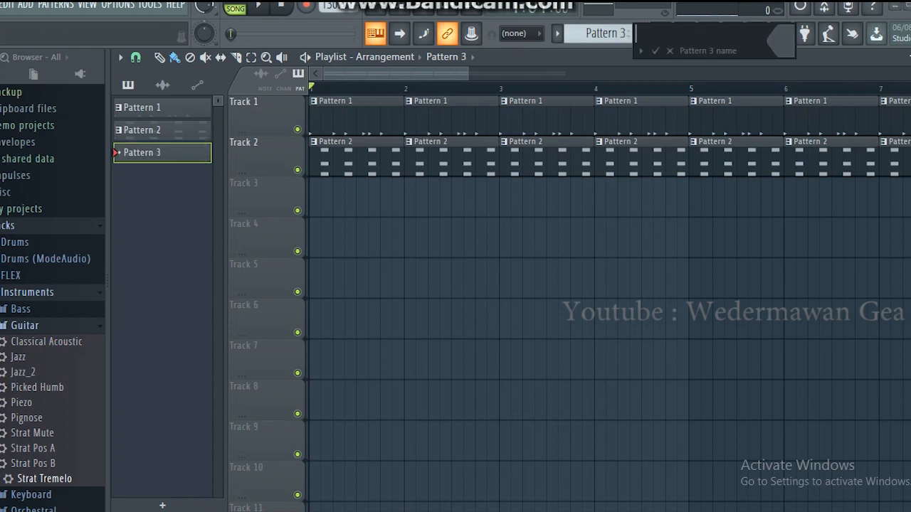
text(Bass)
key(Return)
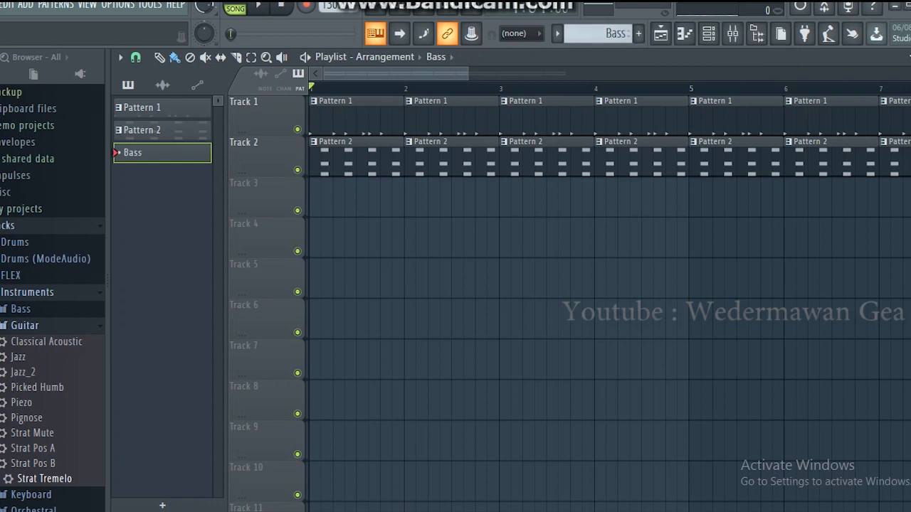
click(320, 197)
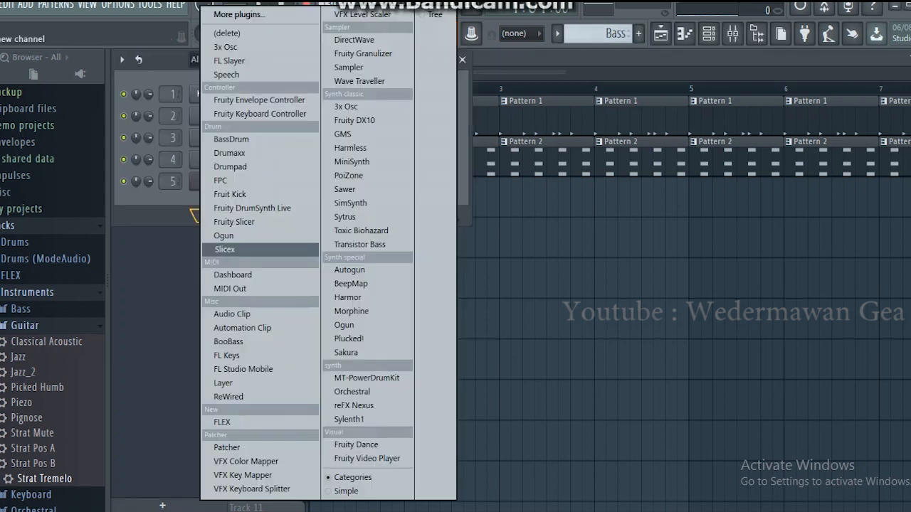
click(236, 250)
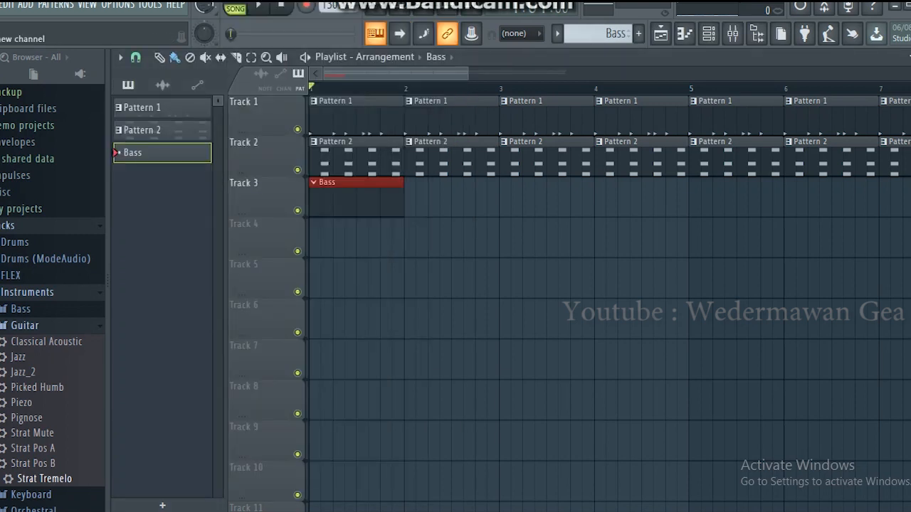
- Add a Sytrus channel to the channel rack and load its Deep2 preset from the Bass category
key(F6)
click(221, 215)
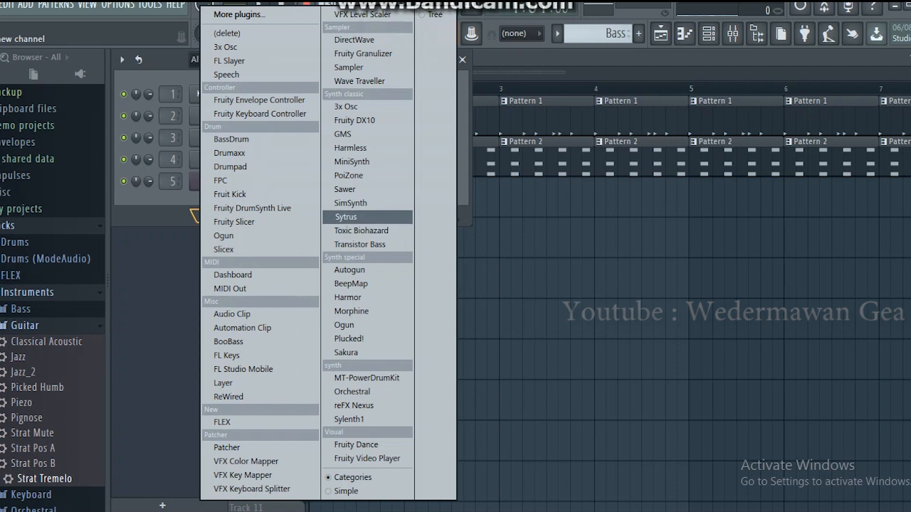
click(346, 216)
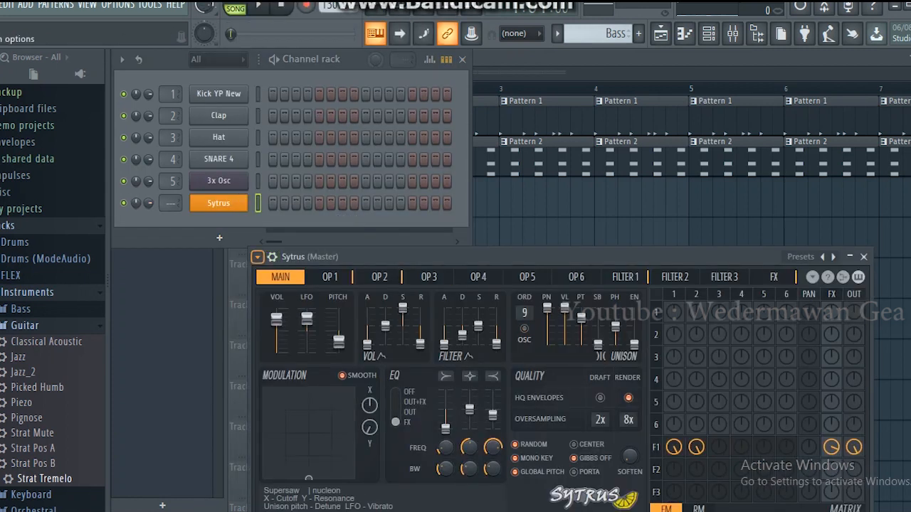
click(257, 257)
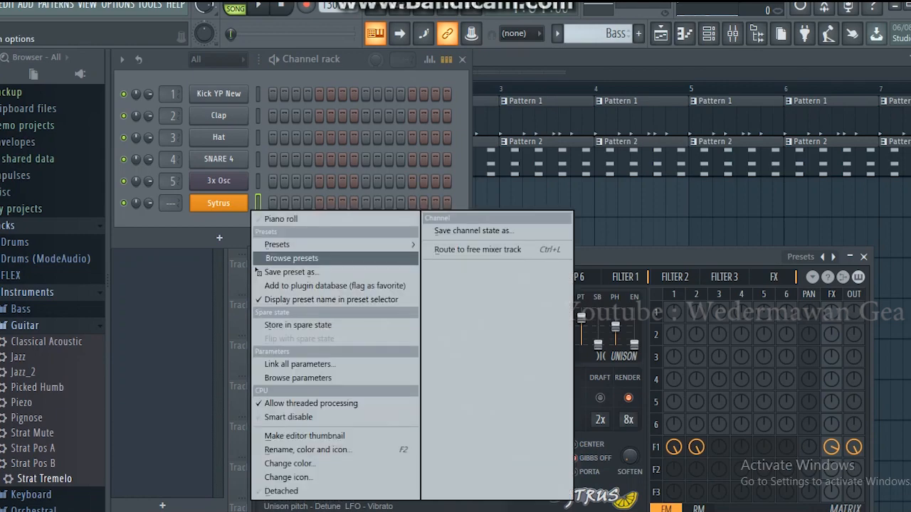
mouse_move(277, 244)
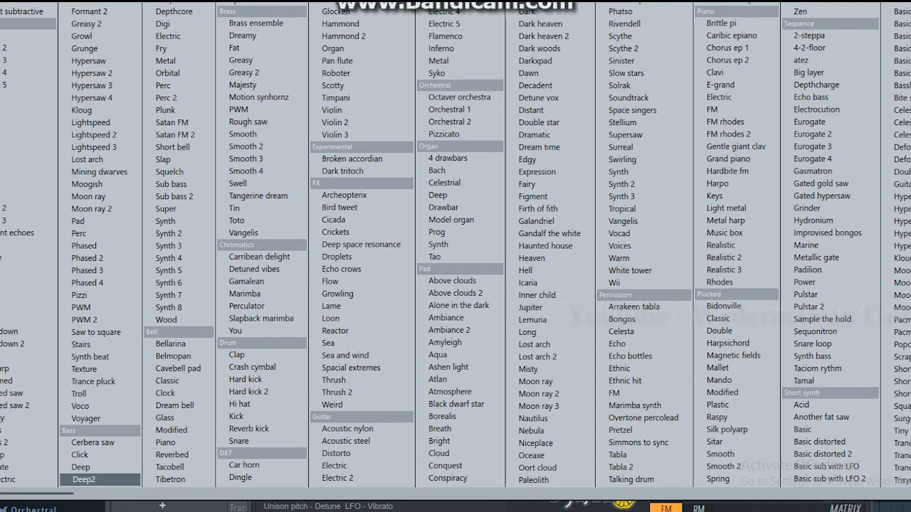
click(83, 479)
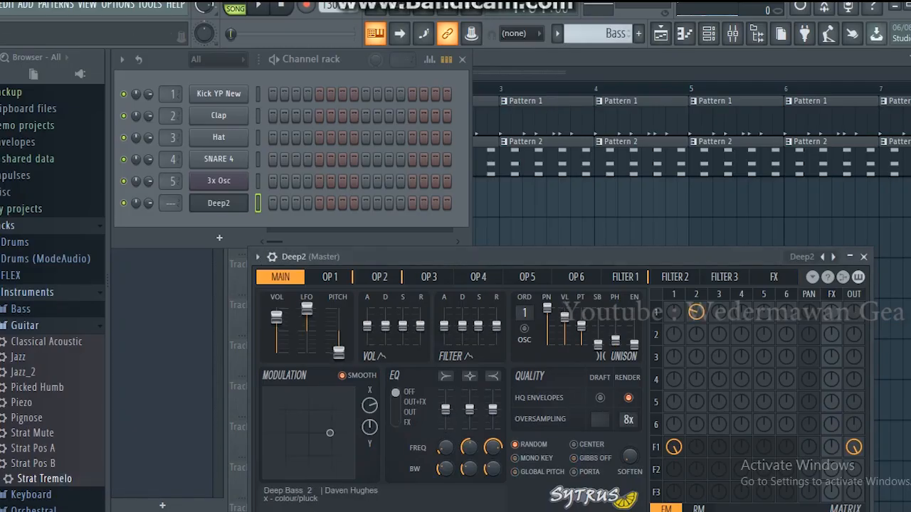
- Enter two A4 notes in the first half of bar 1 in the Deep2 piano roll and audition them
key(F5)
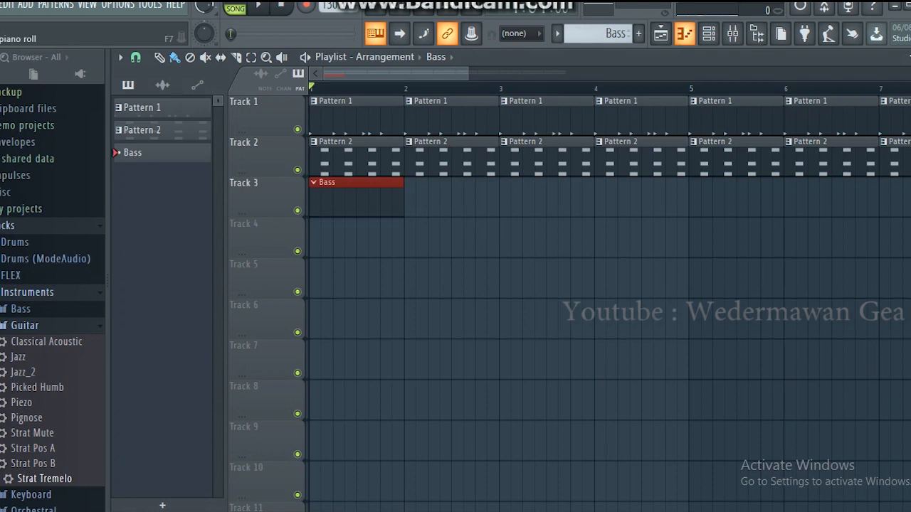
key(F7)
scroll(152, 160, down, 8)
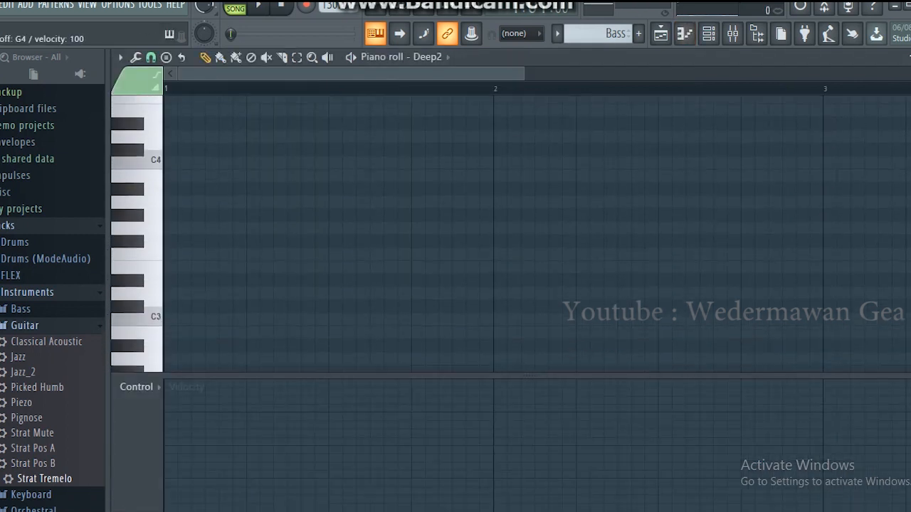
click(168, 268)
click(250, 255)
drag(190, 268, 222, 269)
drag(217, 268, 204, 268)
key(space)
key(space)
- Complete the bar 1 bass line with two C5 notes, a D5 and an E5, adjusting note positions while auditioning
drag(291, 242, 290, 229)
click(359, 229)
click(415, 203)
click(442, 176)
key(space)
drag(464, 203, 450, 202)
key(space)
drag(203, 268, 259, 268)
key(space)
key(space)
key(space)
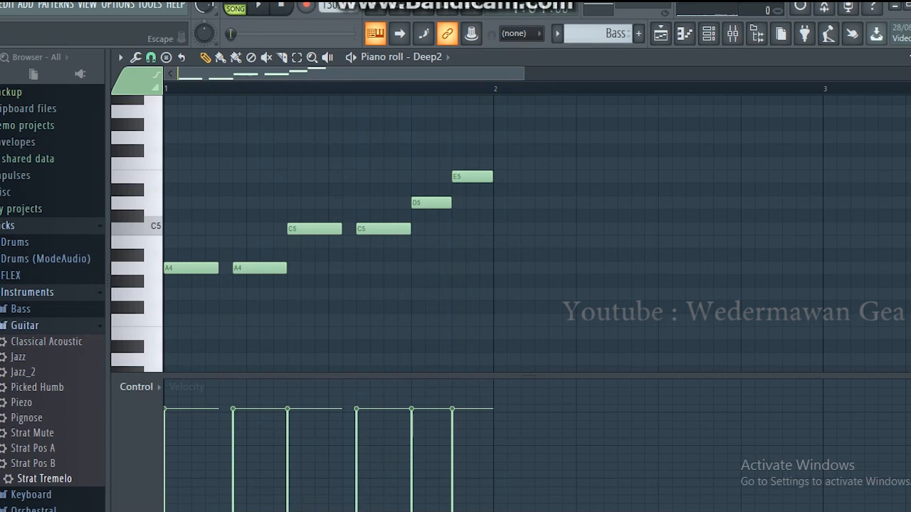
- Repeat the Bass clip along Track 3 through bar 11 and play the arrangement from the start
key(Escape)
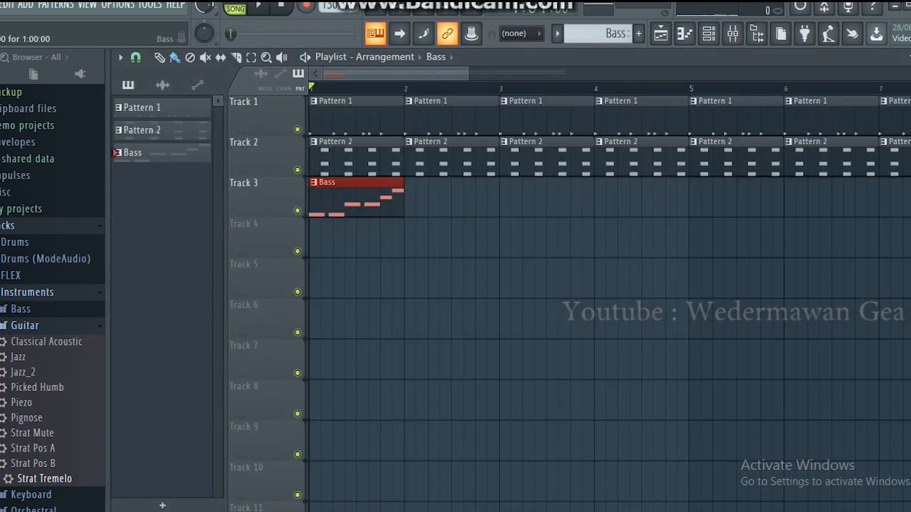
key(ctrl+b)
key(ctrl+b)
key(ctrl+b)
key(ctrl+b)
key(ctrl+b)
key(ctrl+b)
key(ctrl+b)
key(ctrl+b)
key(ctrl+b)
key(ctrl+b)
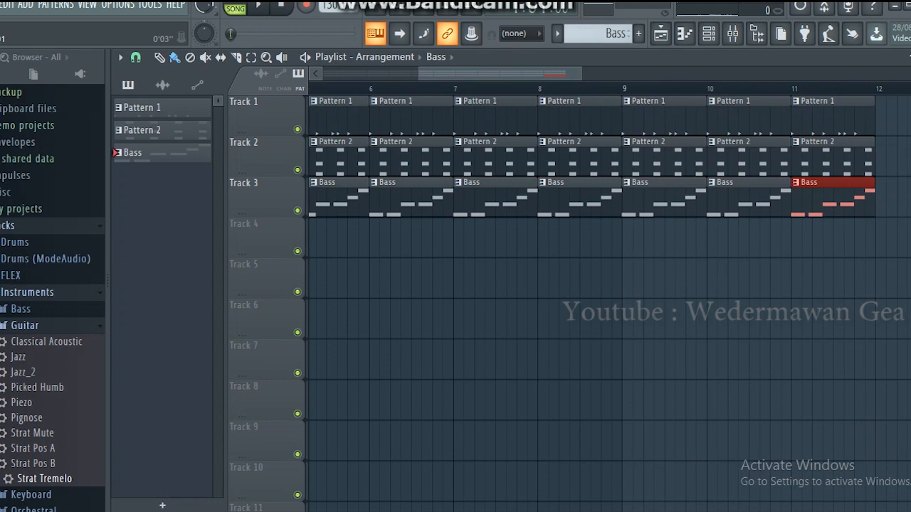
drag(491, 74, 391, 74)
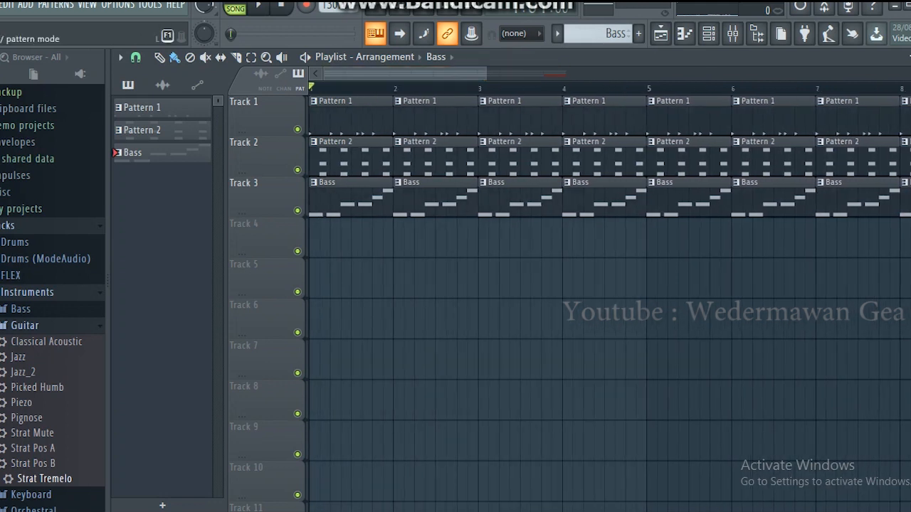
key(space)
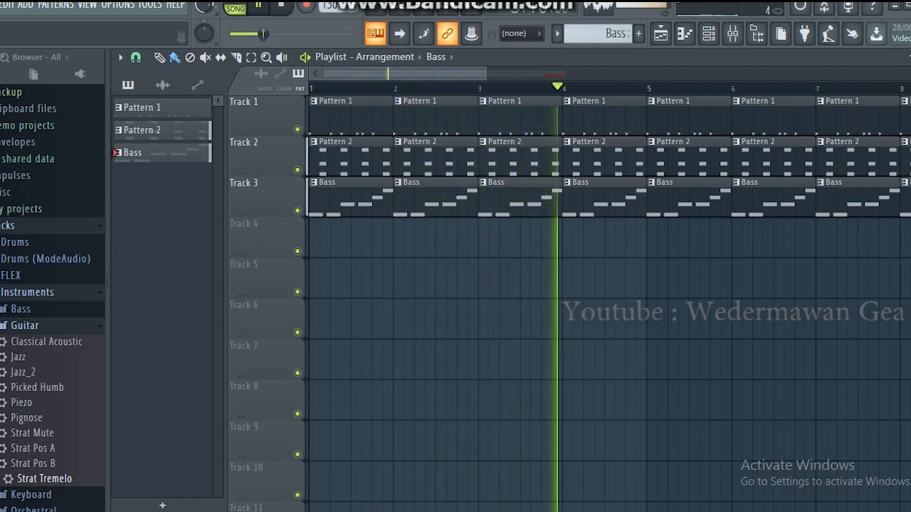
key(space)
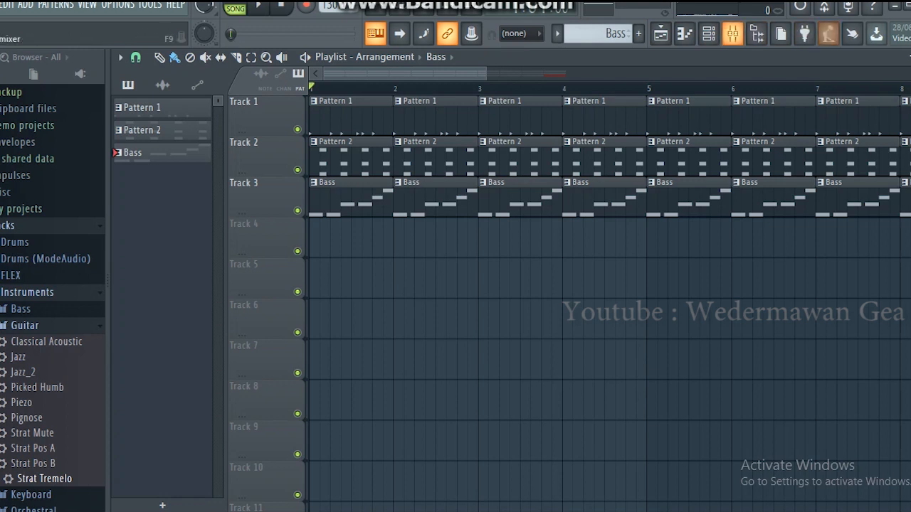
- Route the kick, snare, 3x Osc and Deep2 channels to mixer inserts 1 to 4 and load Maximus in the Deep2 insert's first slot
key(F9)
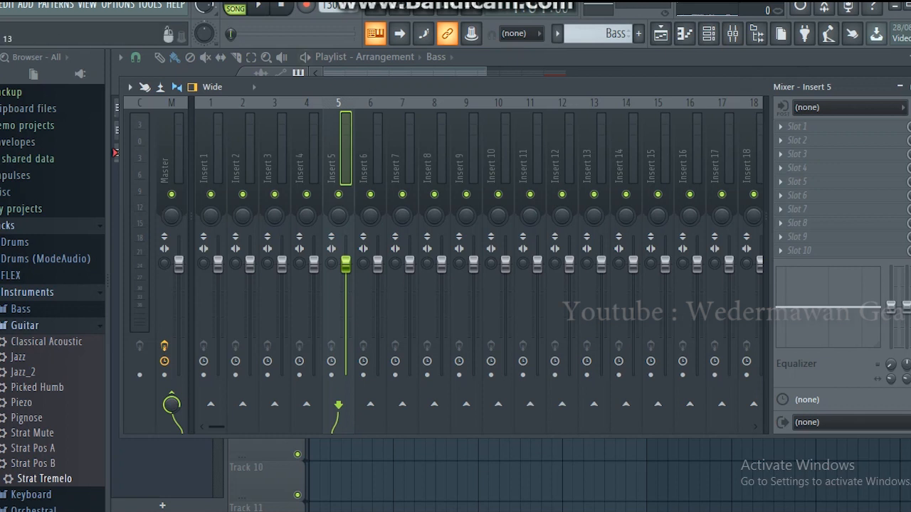
key(F9)
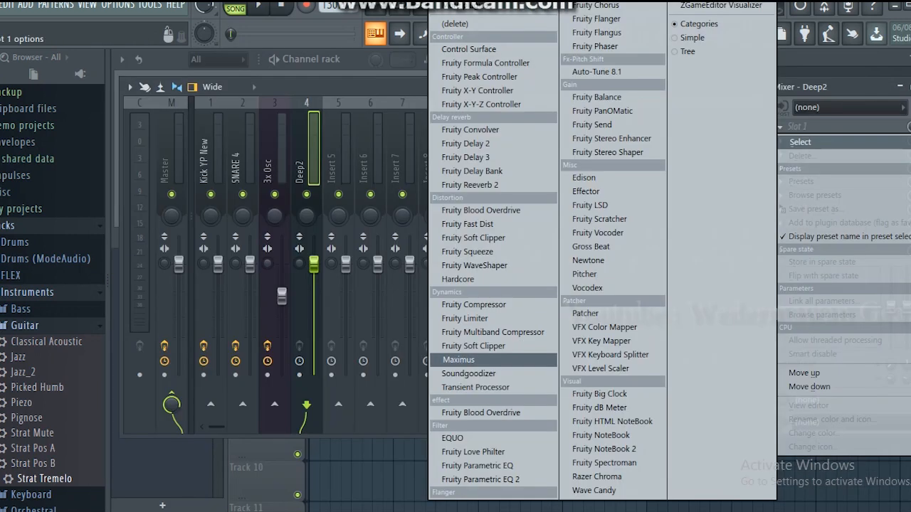
click(458, 360)
key(space)
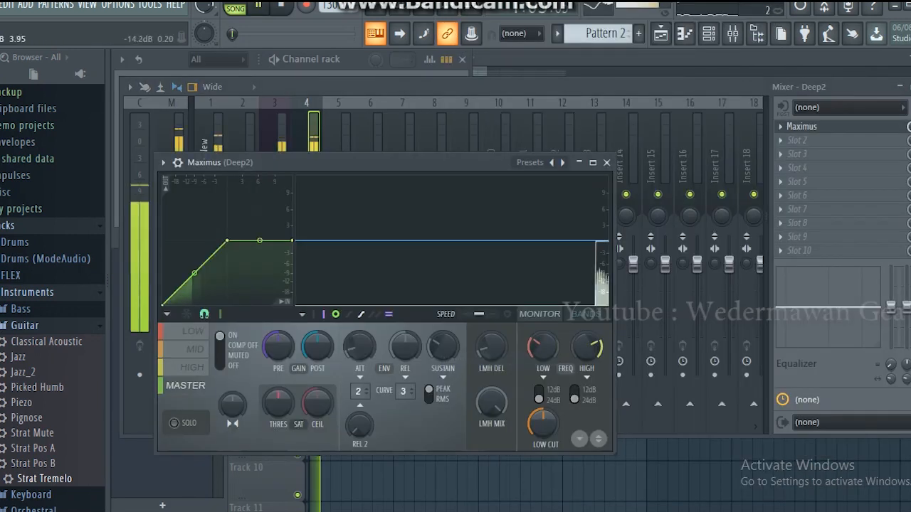
- Lower the Maximus compression curve's middle point to -3.0 dB on Master and -1.5 dB on Low, and pull it down slightly on Mid
drag(227, 240, 227, 253)
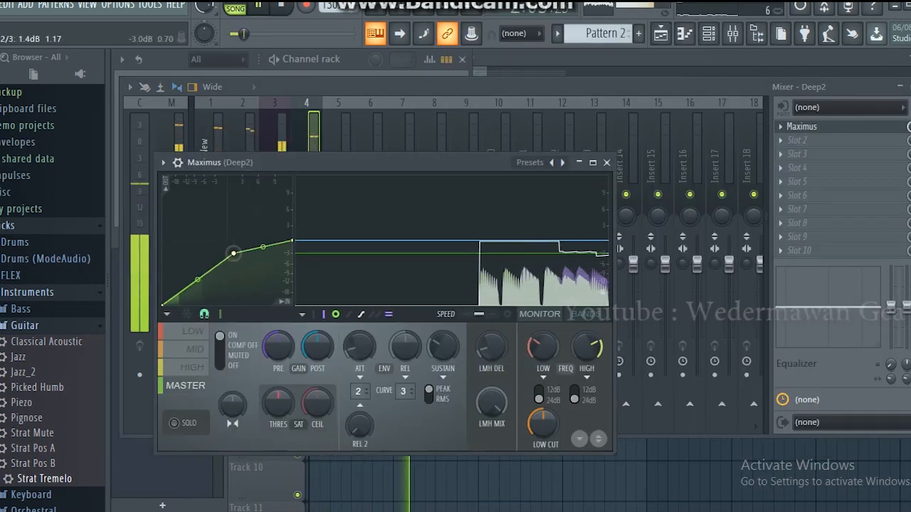
click(194, 332)
drag(227, 241, 227, 247)
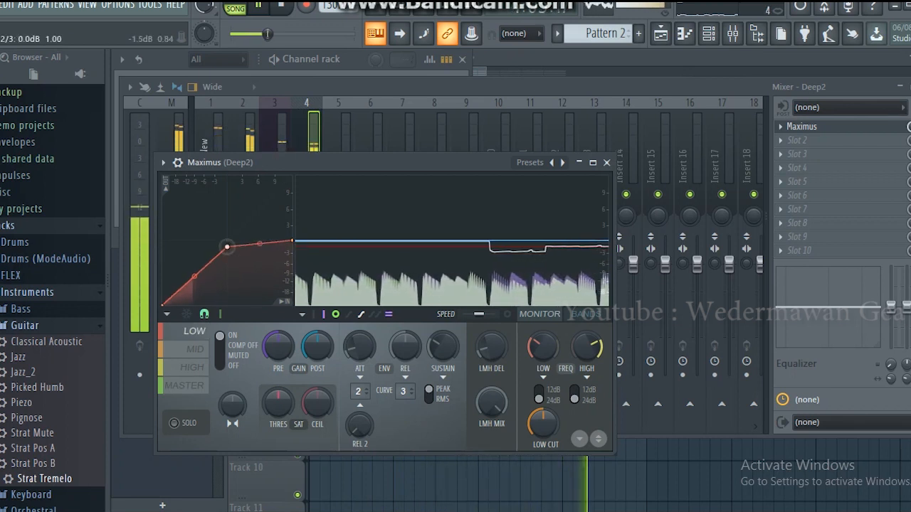
click(195, 350)
drag(227, 241, 234, 247)
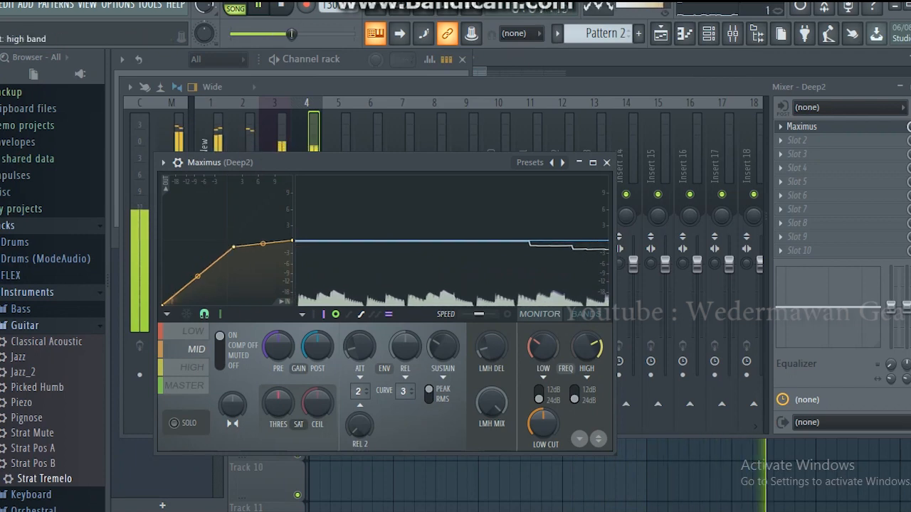